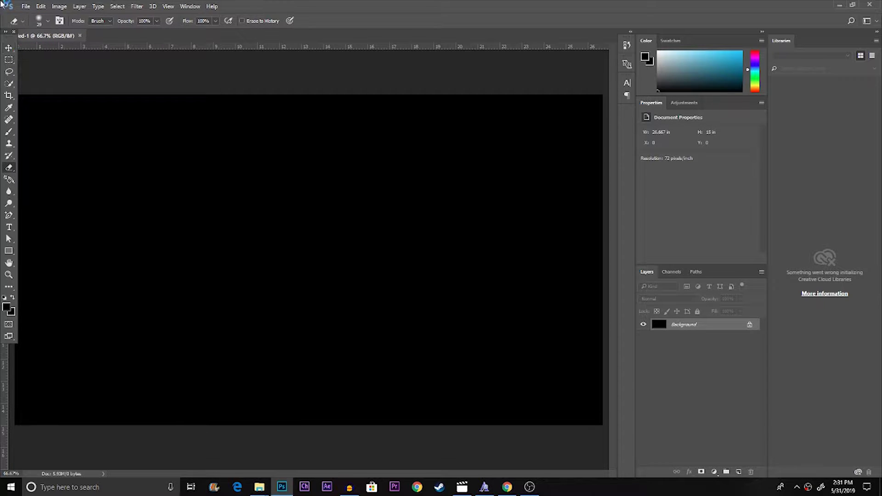
Place the face photo from the Desktop folder as a linked image.
left_click(26, 6)
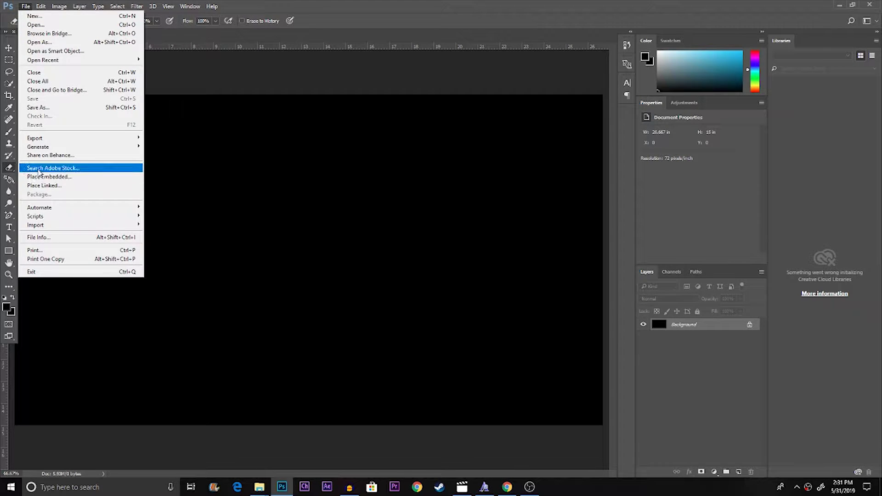
left_click(44, 185)
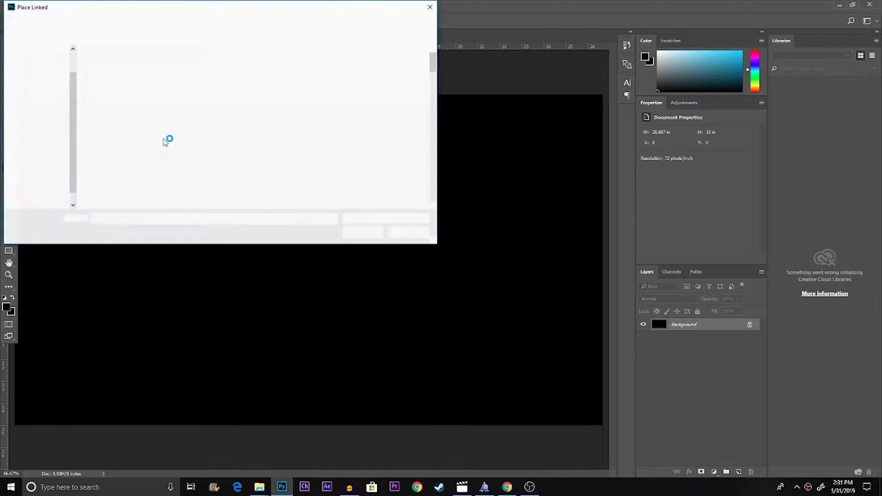
scroll(290, 188, "down", 1)
scroll(289, 187, "down", 4)
scroll(312, 140, "up", 3)
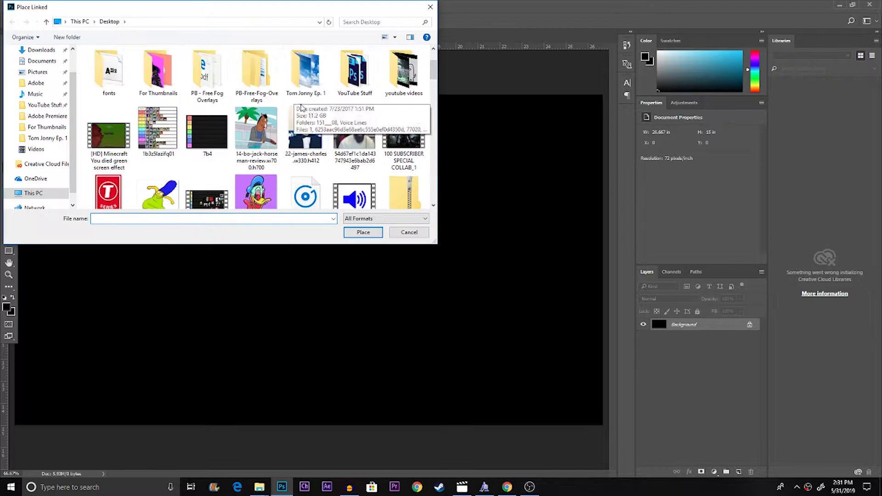
scroll(311, 140, "down", 3)
scroll(311, 141, "down", 3)
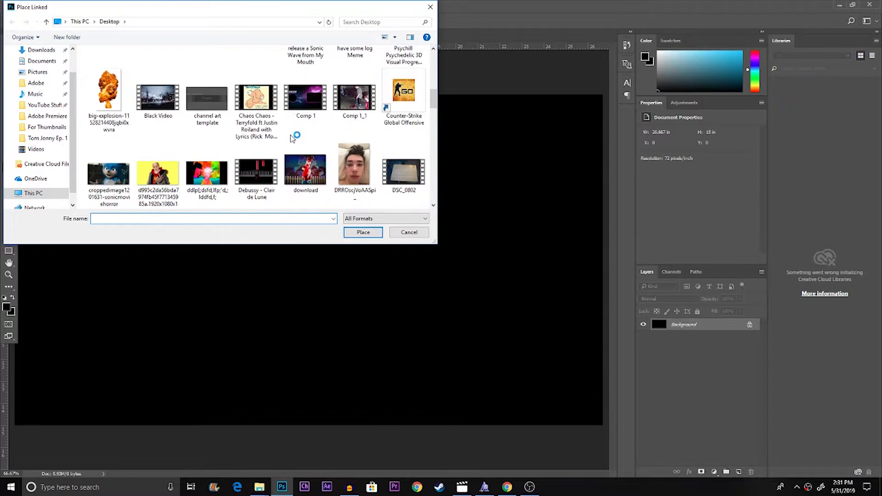
scroll(312, 140, "down", 1)
double_click(354, 98)
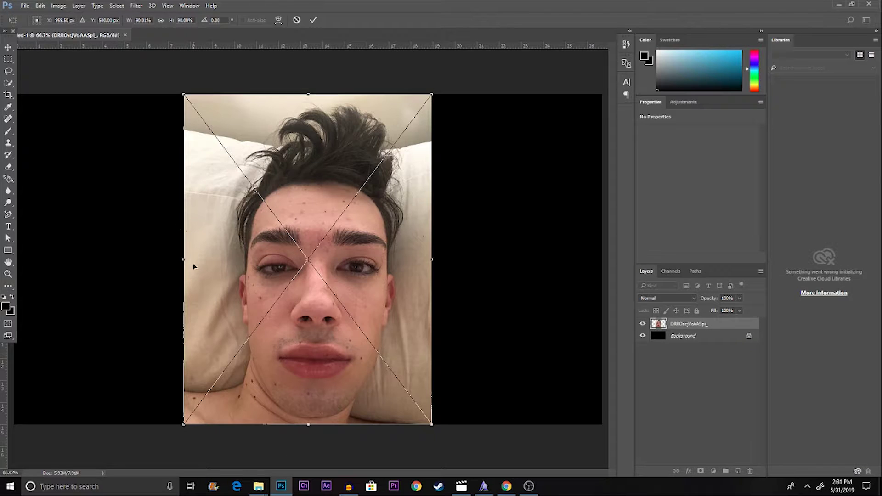
Stretch the placed face photo to the canvas's left and right edges and commit it.
left_click_drag(185, 257, 15, 257)
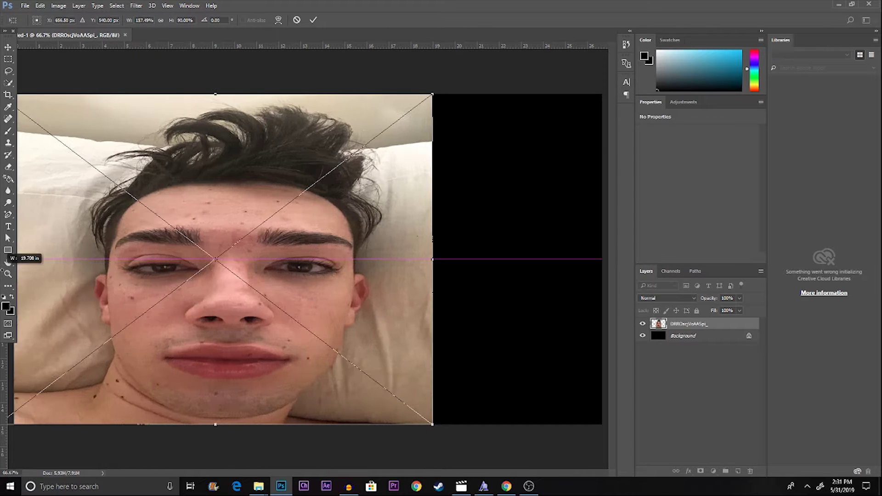
left_click_drag(428, 261, 602, 261)
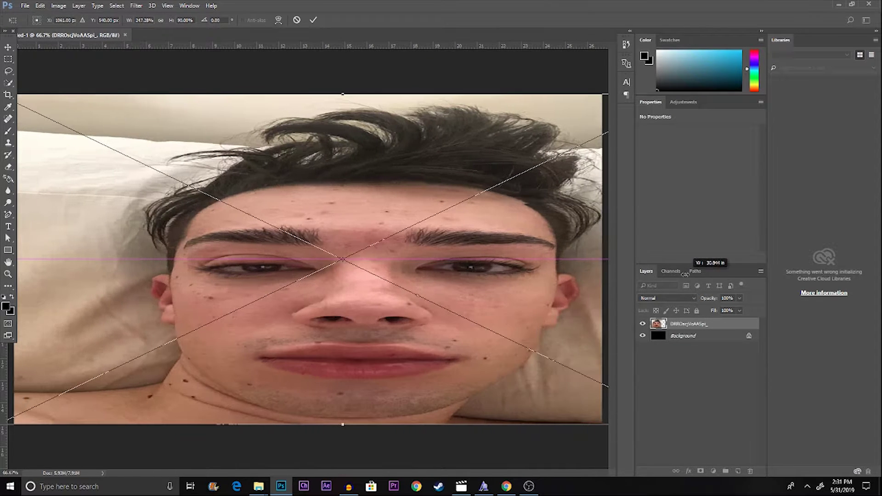
right_click(371, 257)
left_click(388, 260)
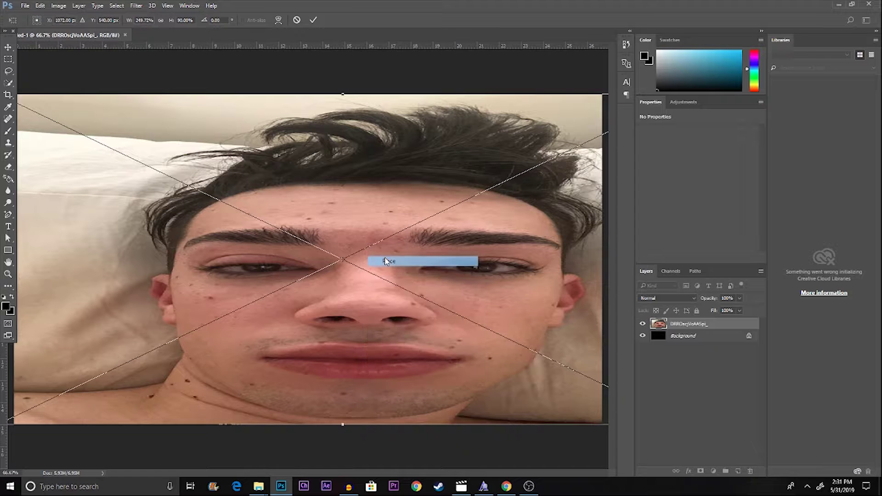
key("e")
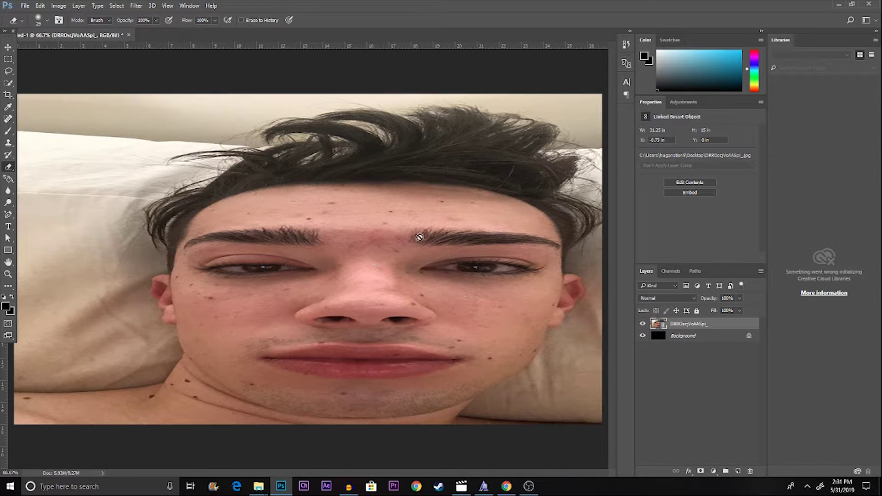
Add a Brightness/Contrast adjustment layer with Contrast 100 and Brightness 150.
left_click(684, 102)
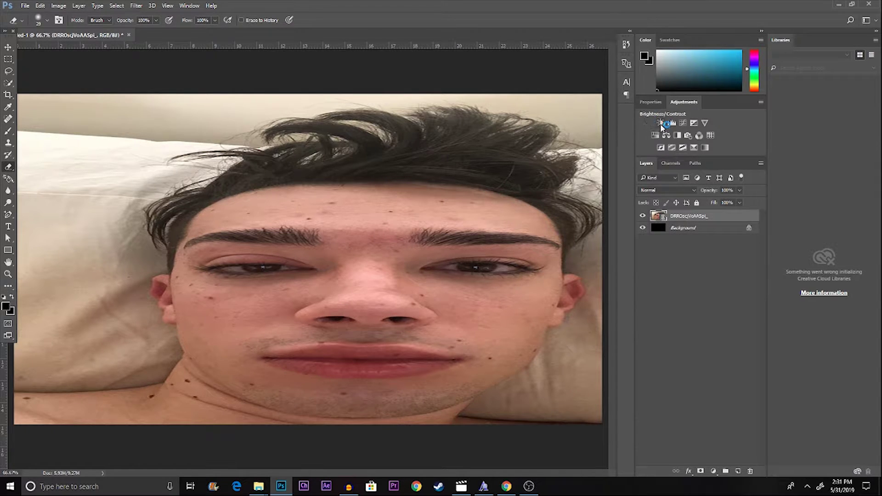
left_click(661, 123)
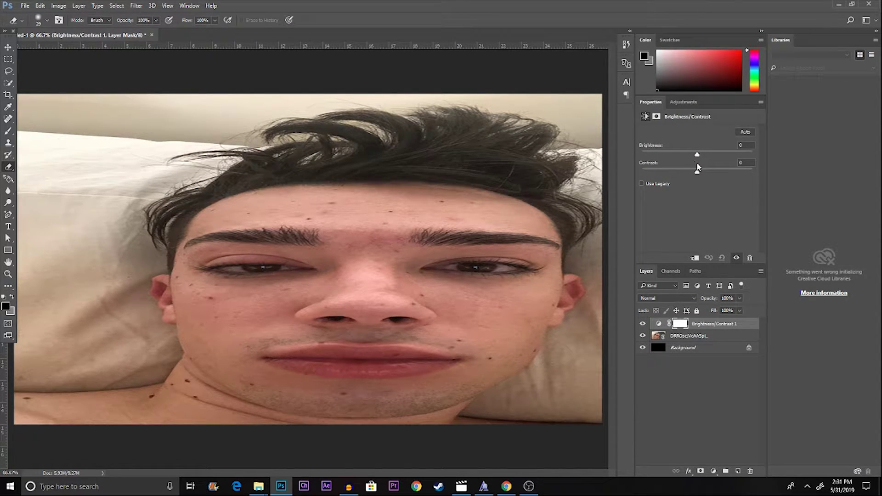
left_click_drag(652, 180, 599, 184)
left_click(752, 172)
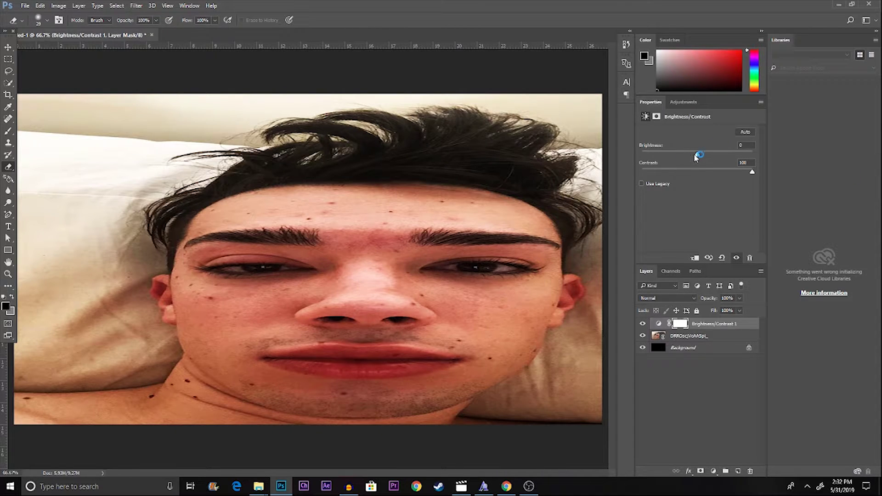
left_click(751, 154)
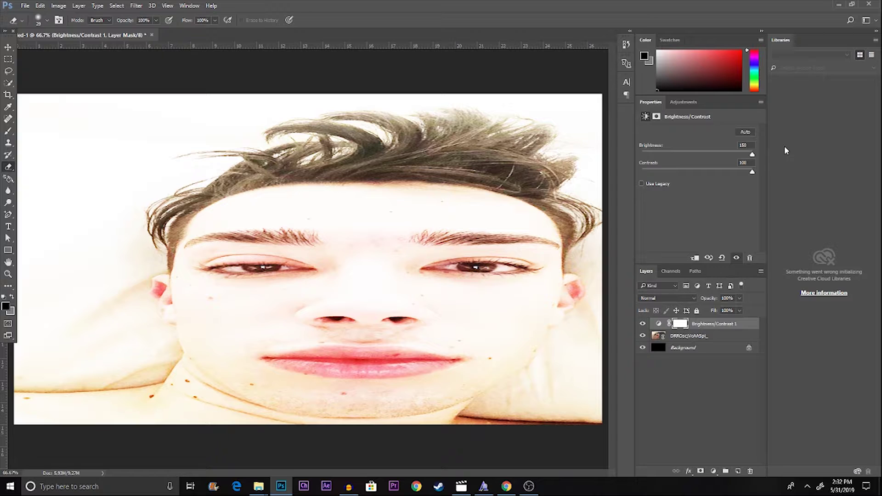
Add a Hue/Saturation adjustment layer with the Hue shifted negative.
left_click(683, 102)
left_click(658, 135)
left_click_drag(696, 163, 641, 168)
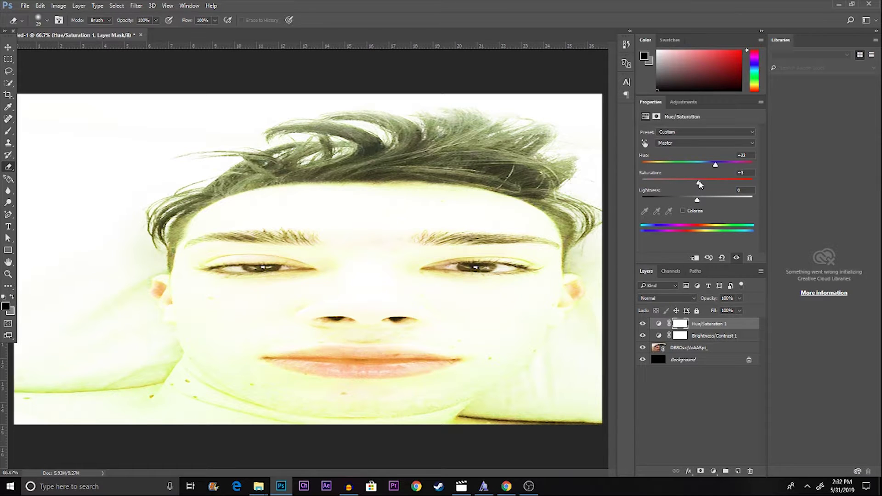
Set Saturation +100 and Lightness about -70, then add and undo a trial Threshold layer.
left_click_drag(699, 184, 802, 188)
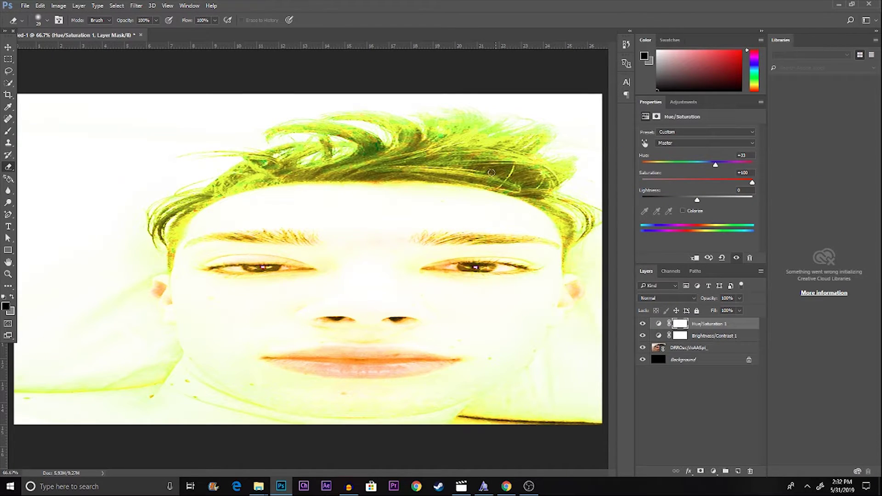
left_click_drag(697, 201, 656, 202)
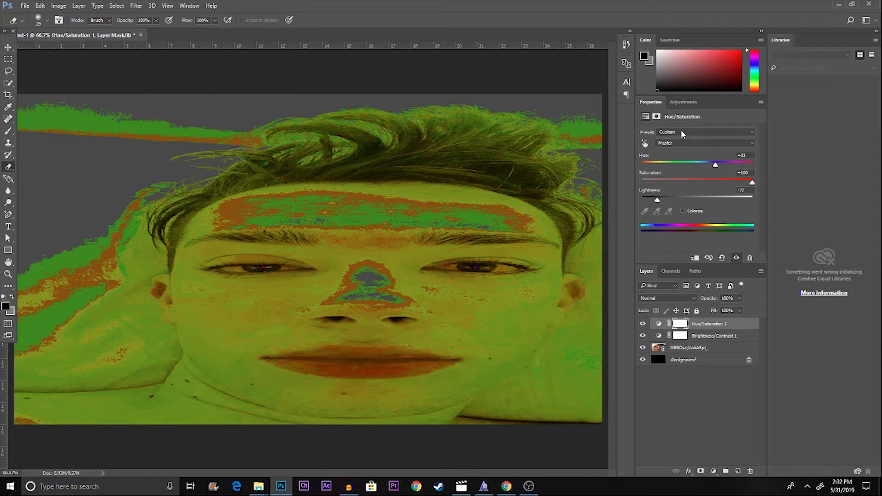
left_click(678, 102)
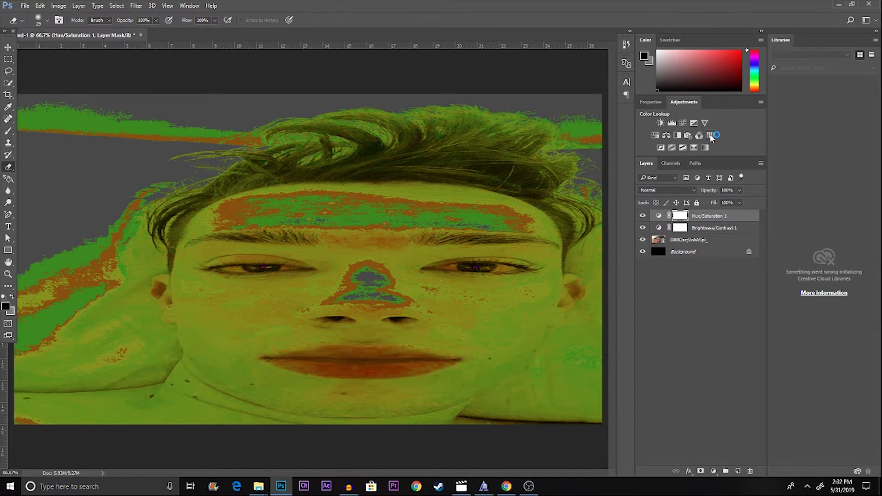
left_click(683, 148)
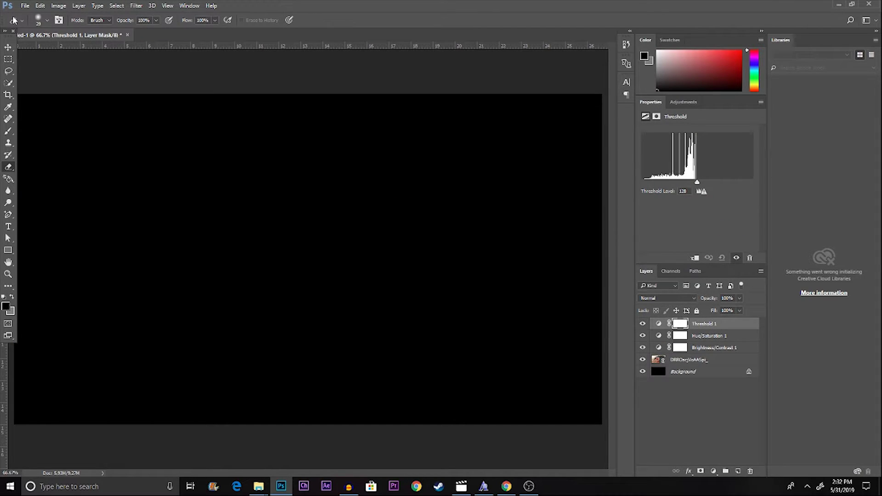
left_click(40, 5)
left_click(65, 13)
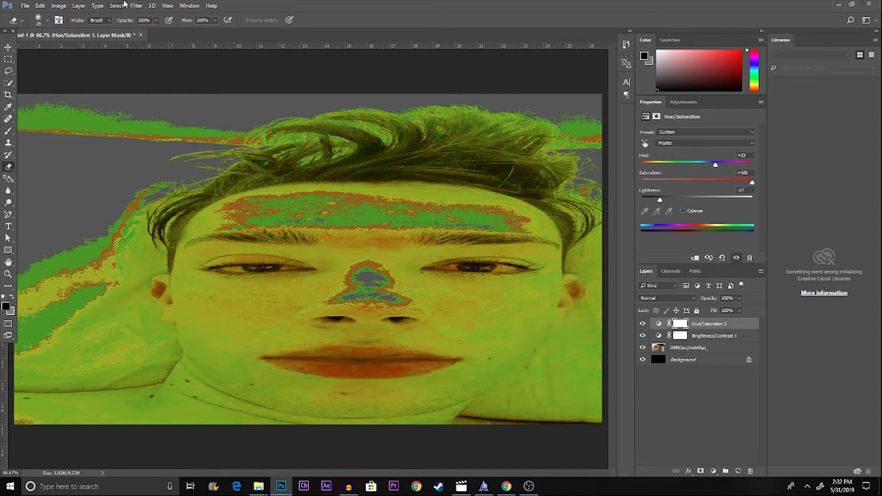
left_click(135, 6)
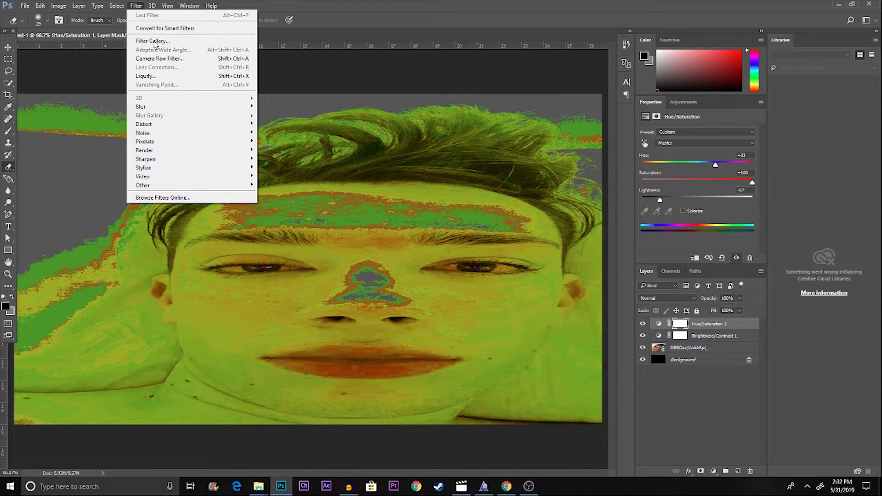
mouse_move(186, 106)
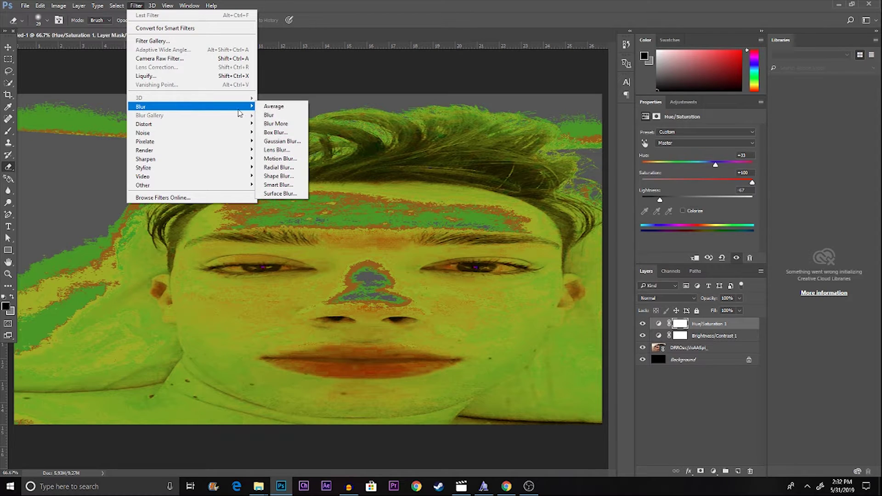
Blur the mask and restore original colour around the left eye and nostril.
left_click(285, 118)
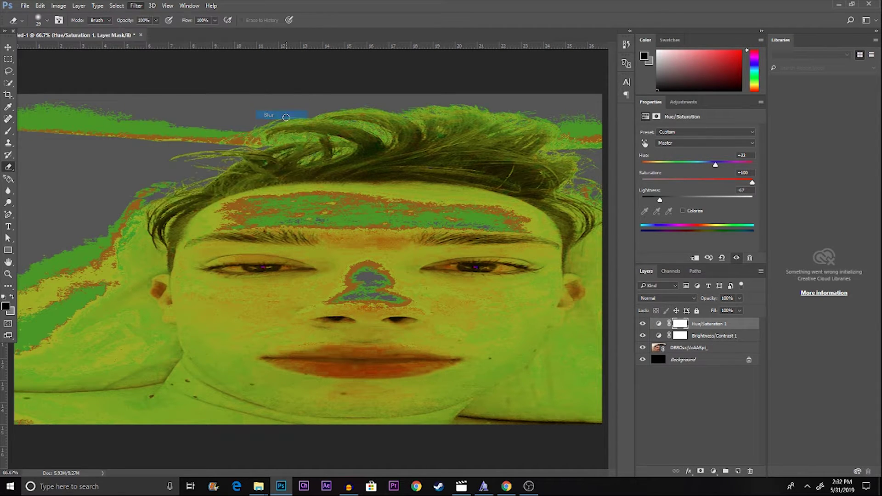
mouse_move(298, 262)
left_mouse_down()
mouse_move(249, 270)
mouse_move(296, 267)
left_mouse_up()
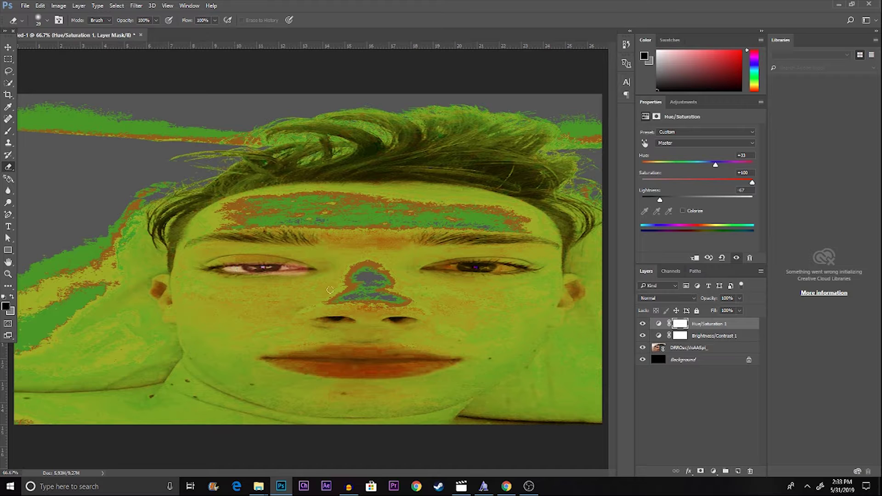
left_click_drag(353, 318, 324, 317)
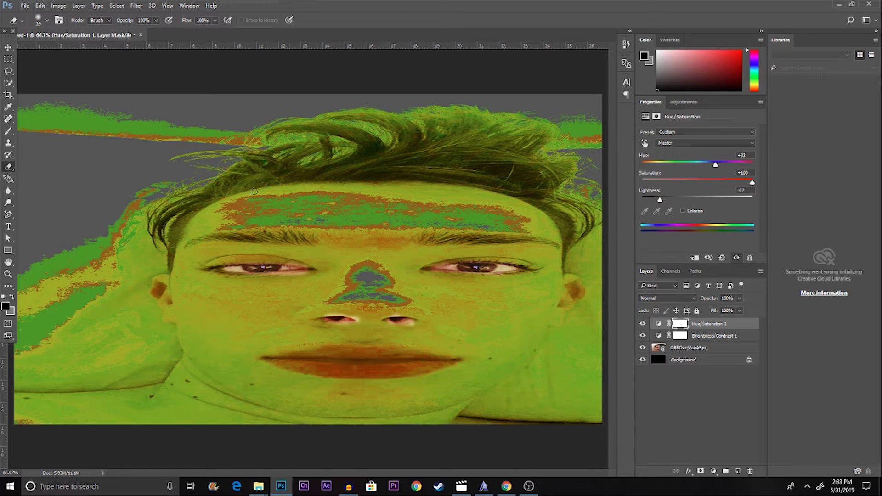
Apply Dust & Scratches (Radius 1, Threshold 0) and erase the mask between the eyes.
left_click(152, 5)
left_click(151, 6)
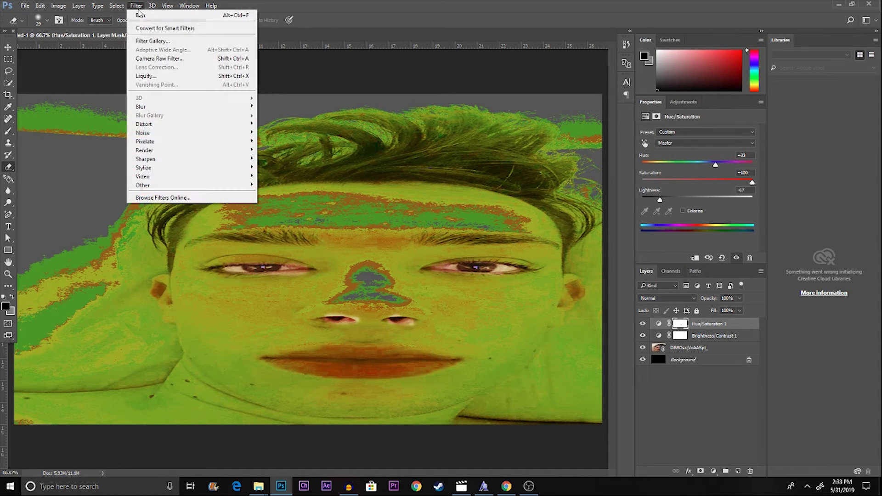
mouse_move(158, 132)
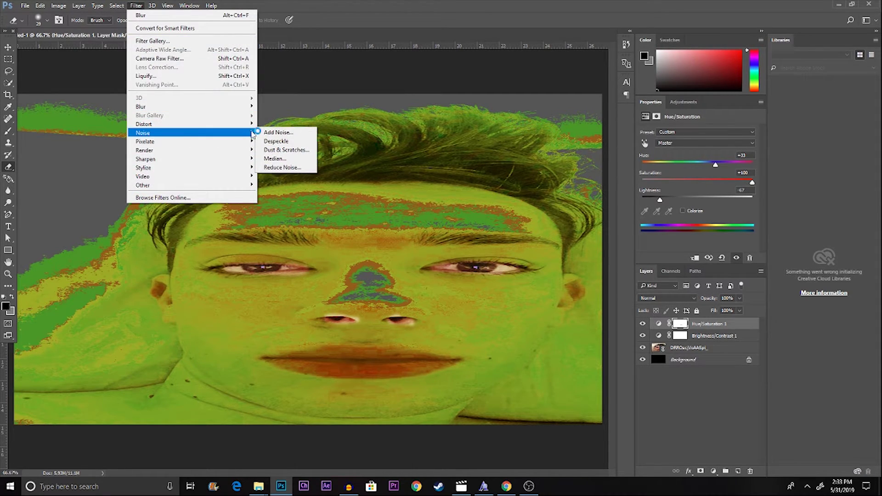
left_click(286, 149)
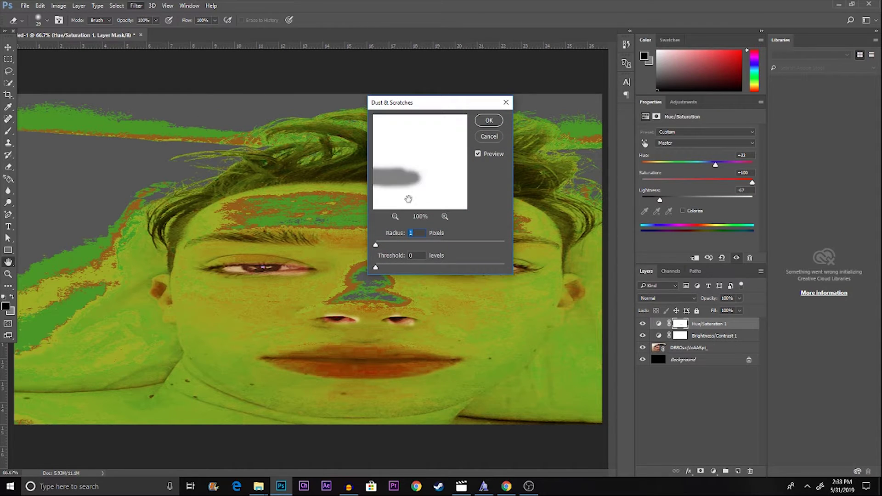
left_click_drag(426, 183, 473, 170)
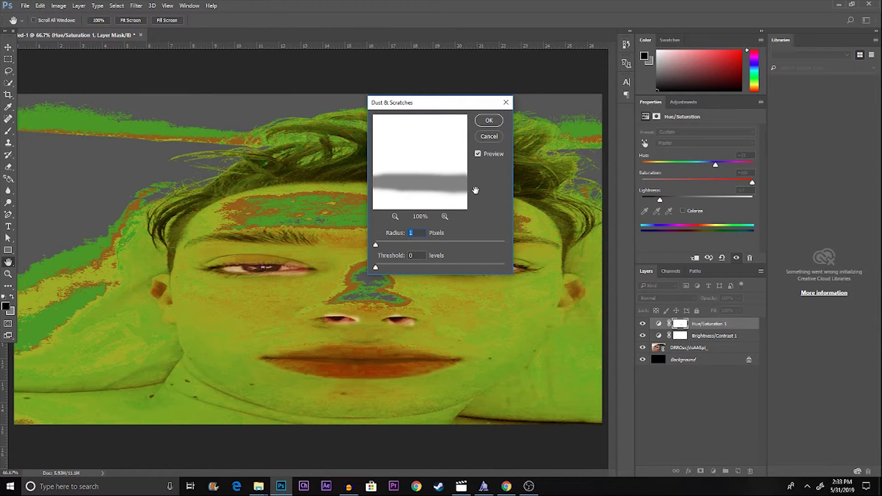
left_click(488, 120)
mouse_move(390, 257)
left_mouse_down()
mouse_move(351, 260)
mouse_move(368, 274)
left_mouse_up()
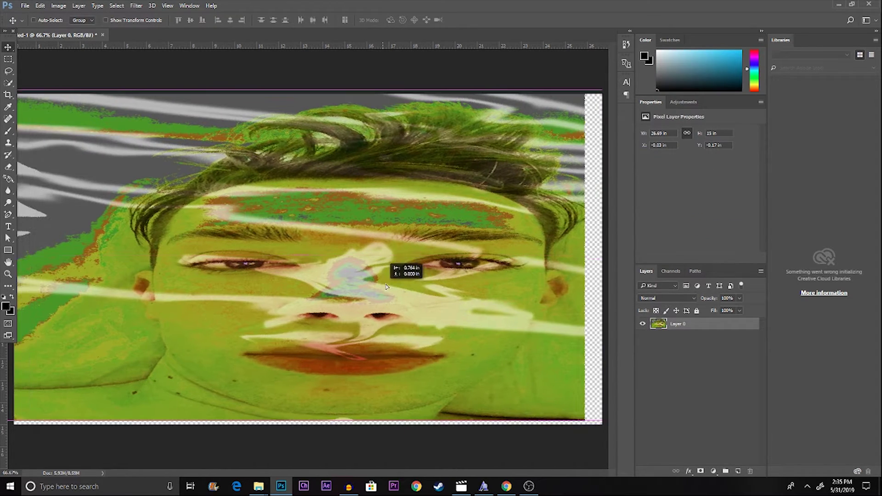
Duplicate the face layer and shift the copy to the right half of the canvas.
left_click_drag(366, 277, 74, 472)
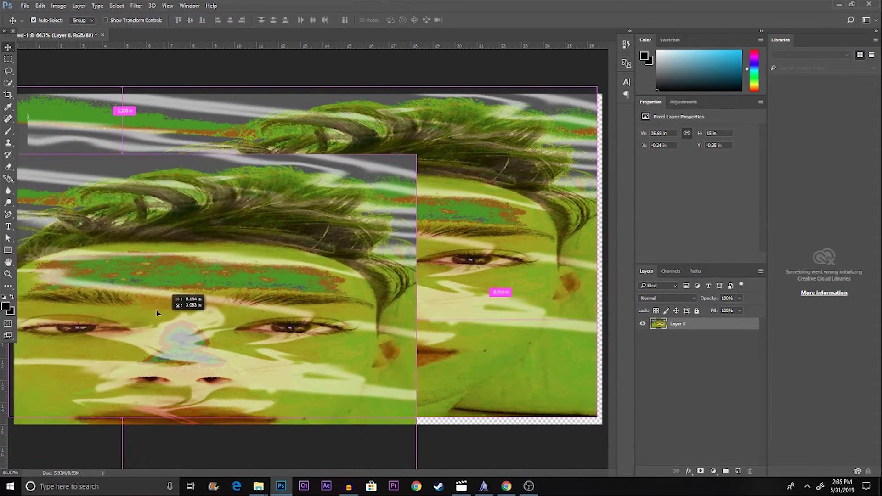
mouse_move(56, 473)
left_mouse_down()
mouse_move(140, 268)
mouse_move(153, 267)
left_mouse_up()
key("ctrl+j")
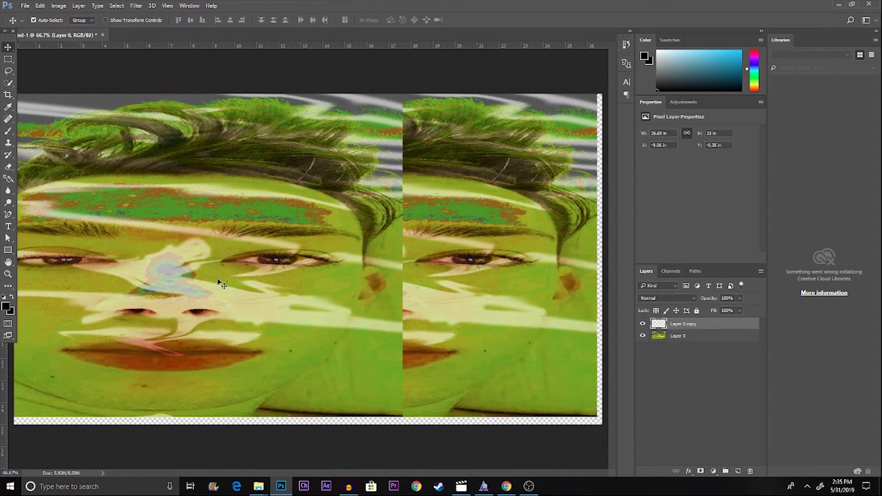
left_click_drag(507, 295, 549, 296)
left_click(239, 139)
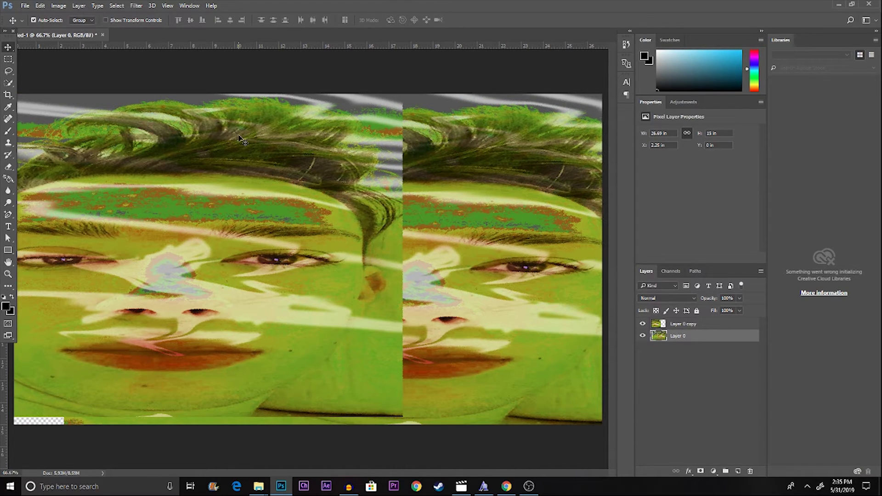
Place the white-flare-png image into the document as a linked file.
left_click(25, 5)
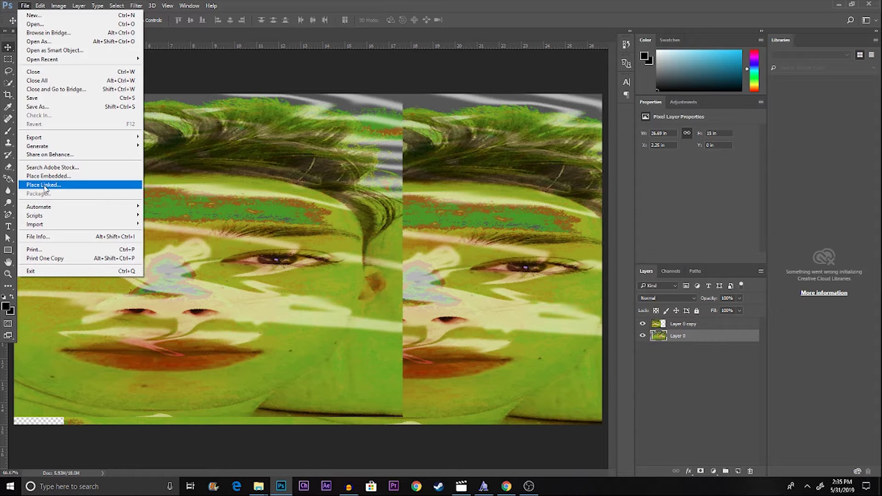
left_click(44, 185)
scroll(285, 162, "down", 2)
scroll(282, 160, "down", 2)
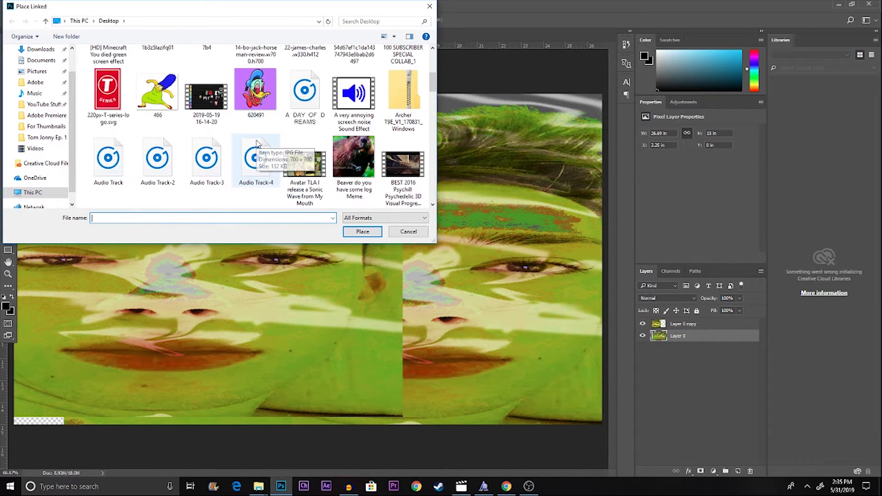
scroll(262, 149, "down", 2)
scroll(256, 143, "down", 2)
scroll(256, 143, "down", 2)
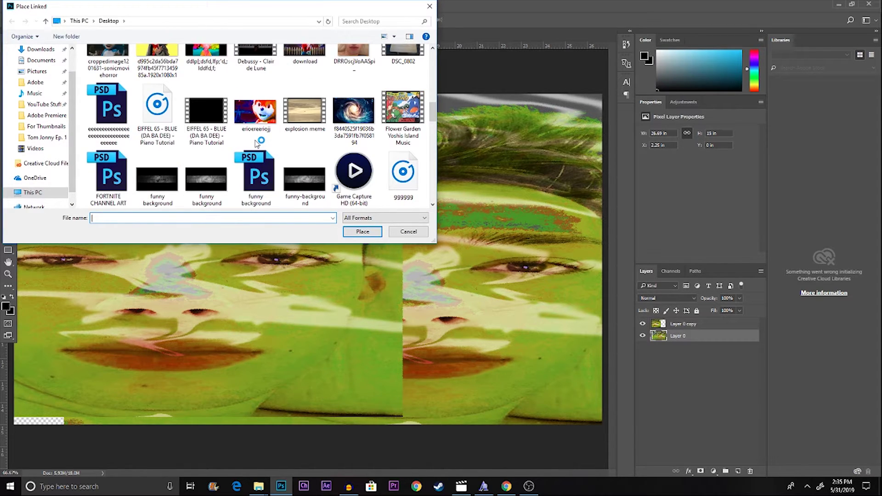
scroll(257, 143, "down", 2)
scroll(257, 143, "down", 1)
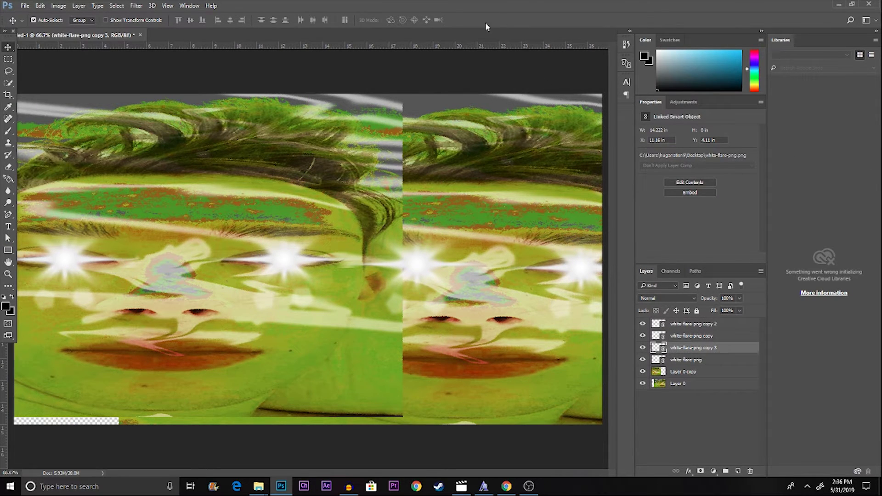
left_click(684, 102)
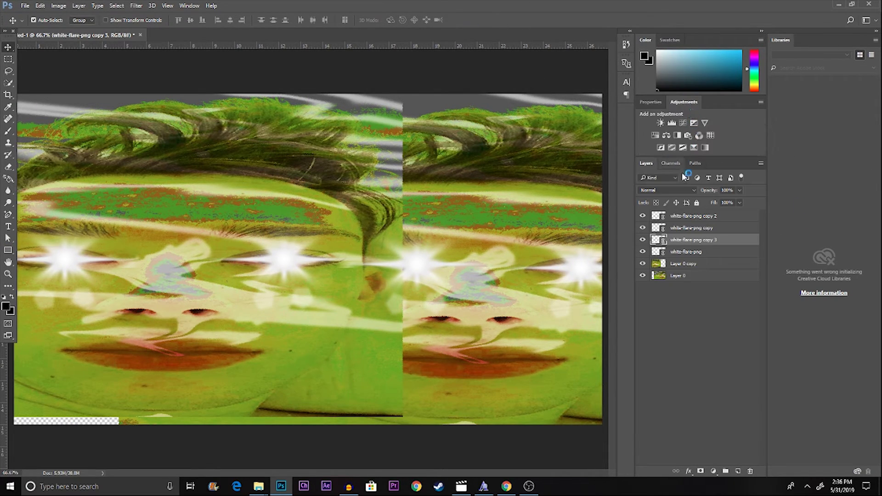
Add a Posterize layer and a yellow-violet-orange-blue Gradient Map, then position a flare copy.
left_click(671, 147)
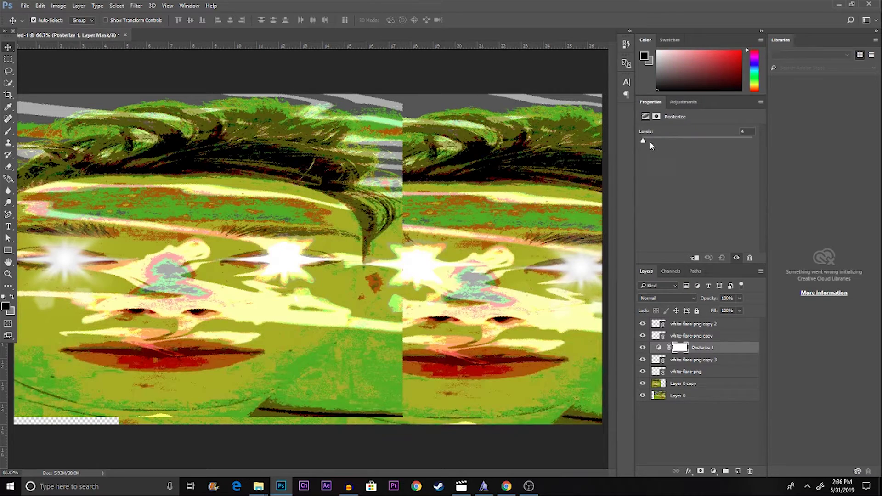
left_click_drag(643, 140, 690, 141)
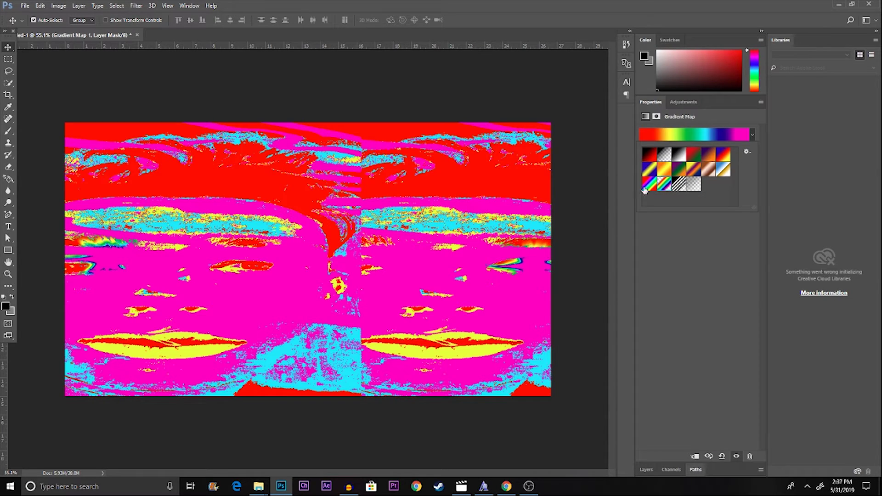
left_click(649, 170)
left_click(678, 170)
left_click(700, 172)
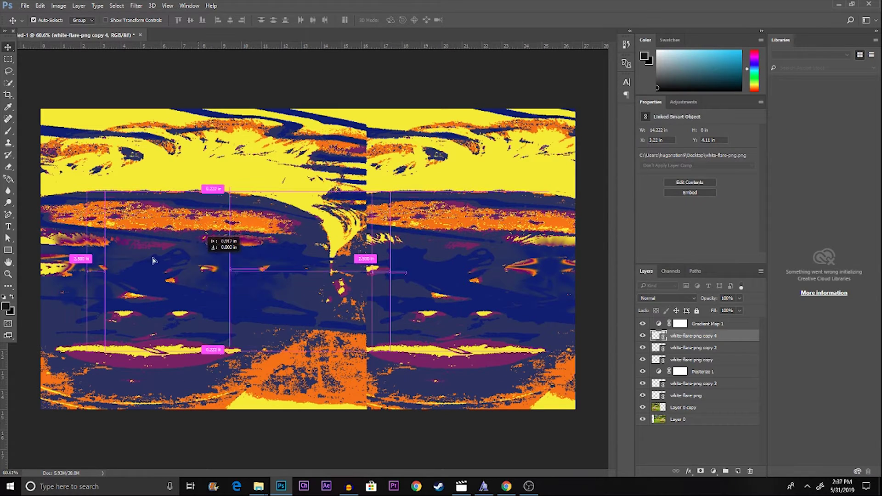
mouse_move(154, 256)
left_mouse_down()
mouse_move(45, 273)
mouse_move(55, 253)
left_mouse_up()
Add a Hue/Saturation layer with Saturation -100, Hue fully shifted and Lightness raised.
left_click(575, 274, "alt")
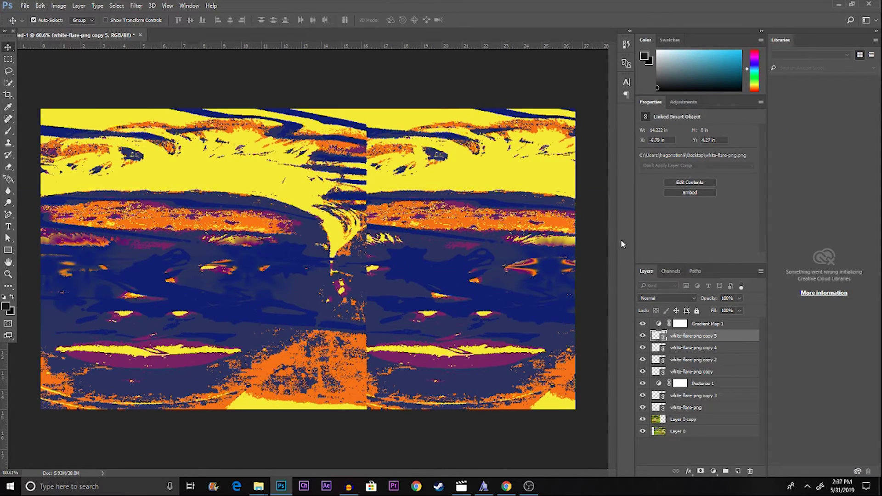
left_click(684, 102)
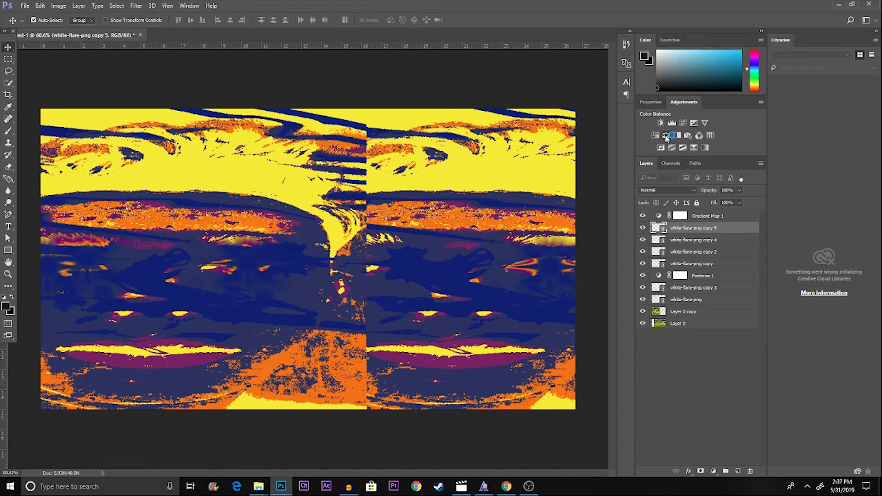
left_click(656, 135)
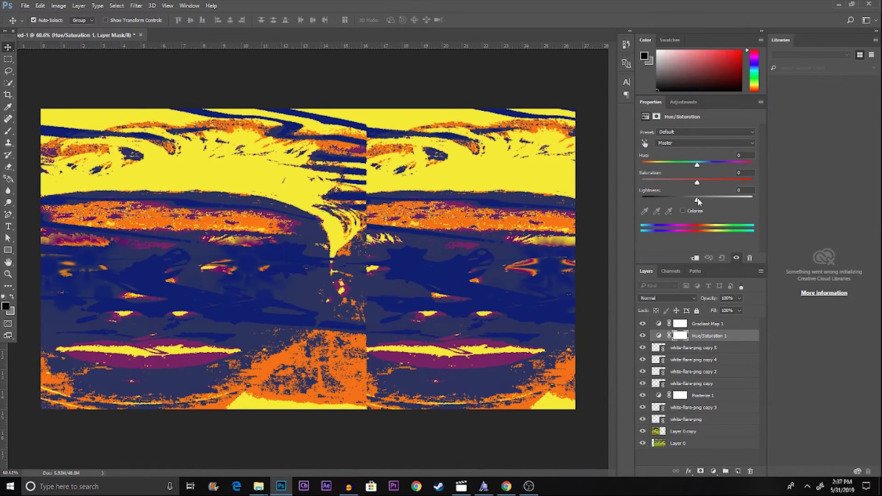
mouse_move(697, 182)
left_mouse_down()
mouse_move(767, 180)
mouse_move(593, 186)
left_mouse_up()
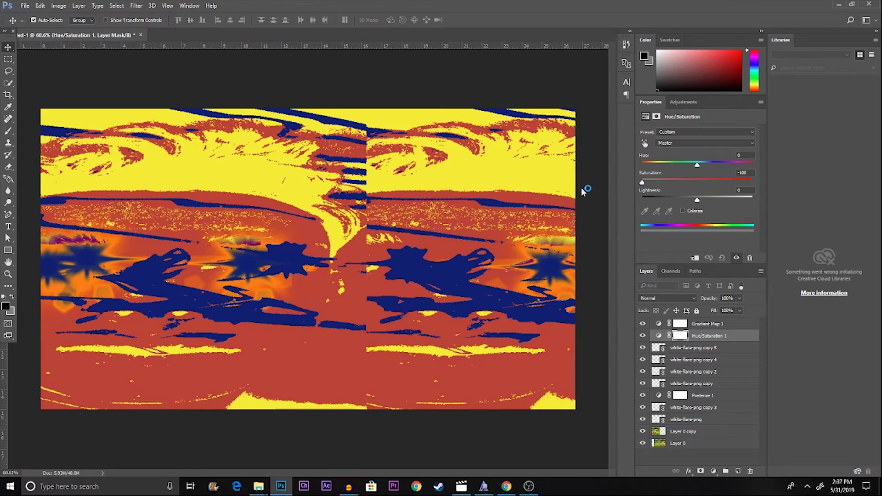
left_click_drag(696, 165, 787, 162)
mouse_move(704, 200)
left_mouse_down()
mouse_move(616, 194)
mouse_move(694, 201)
mouse_move(796, 191)
left_mouse_up()
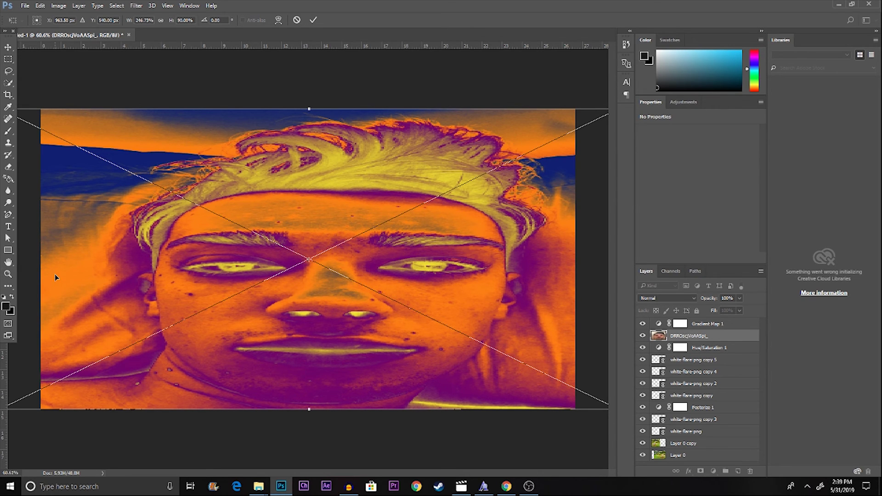
Bring up the transform options on the re-placed face photo.
right_click(211, 258)
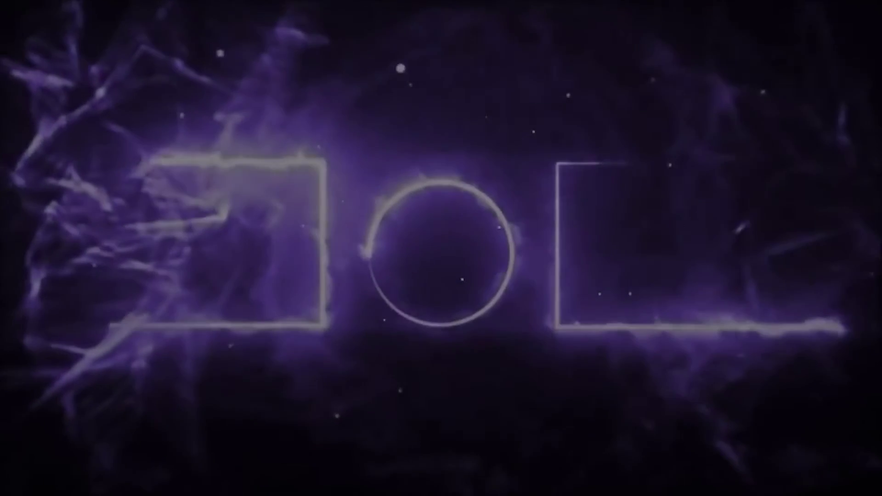